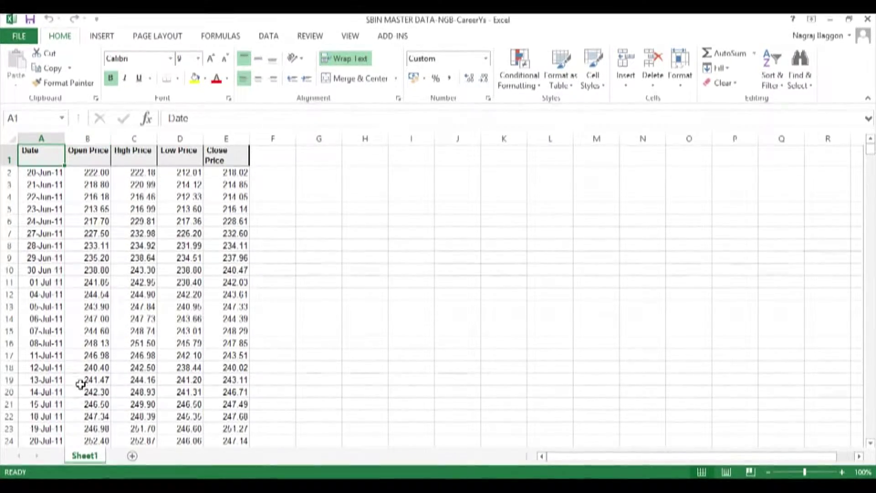
Rename Sheet1 to DAILY and add a new sheet named WEEKLY.
double_click(87, 455)
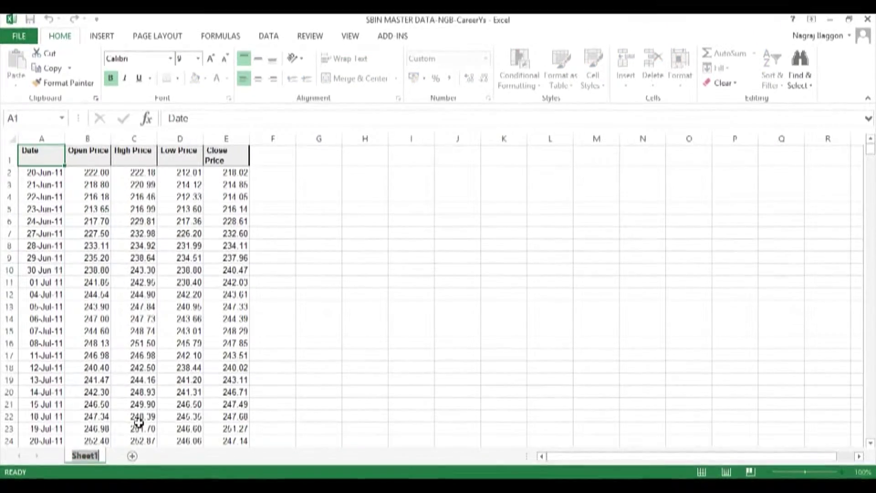
type("DAILY")
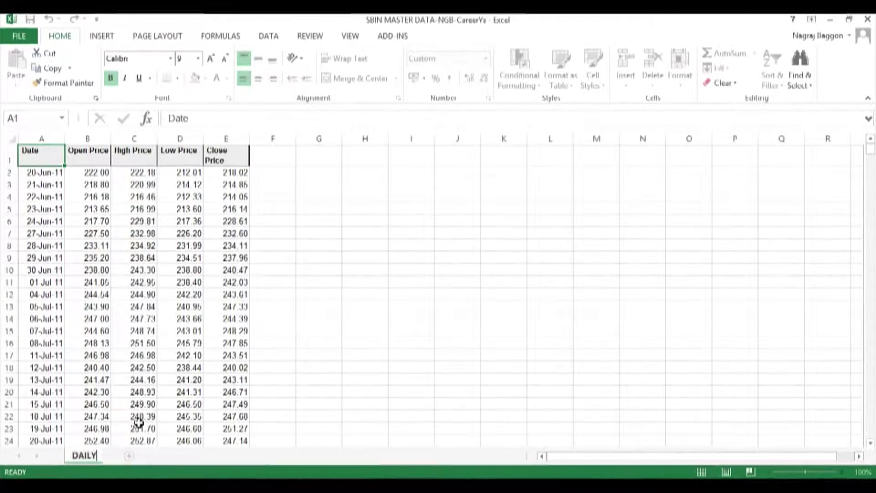
key("Return")
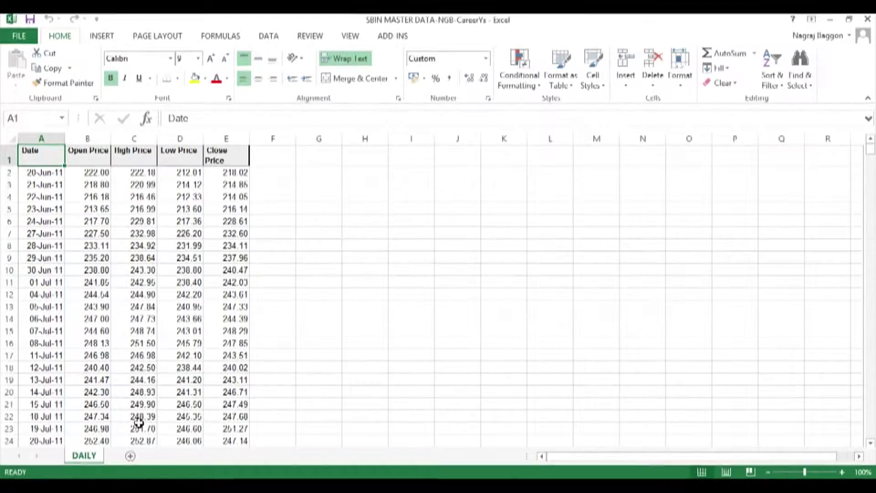
left_click(130, 455)
double_click(124, 456)
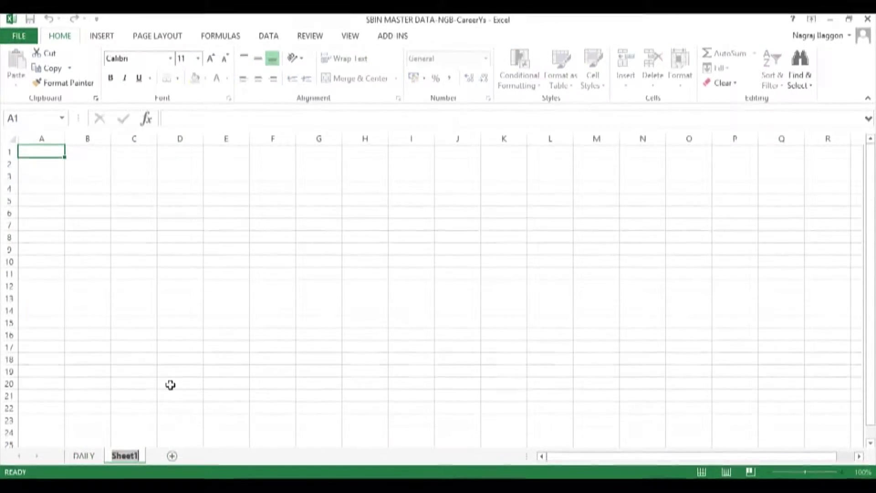
type("WEEKLY")
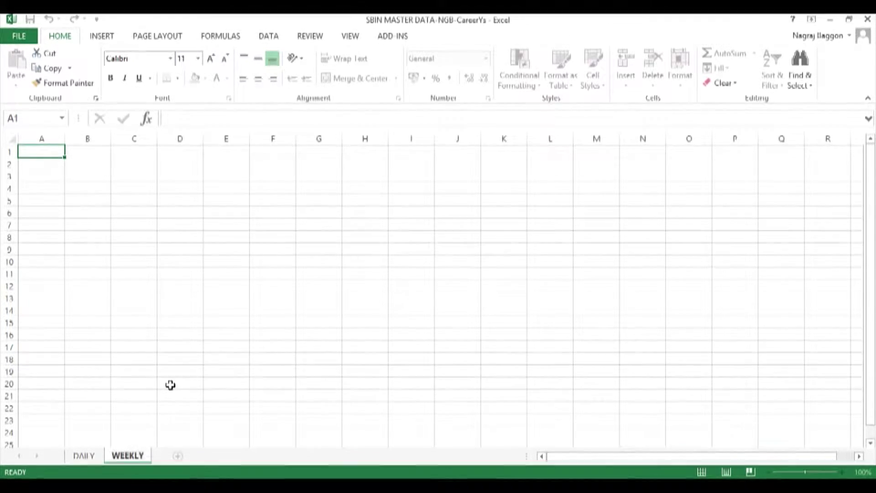
key("Return")
On DAILY, insert a WEEK column B with =WEEKNUM(A2) and paste the headers into WEEKLY.
left_click(85, 456)
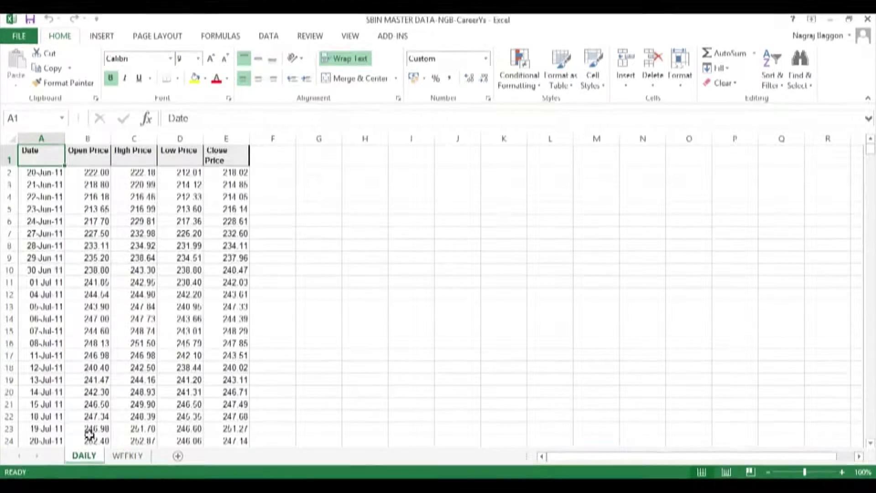
right_click(78, 134)
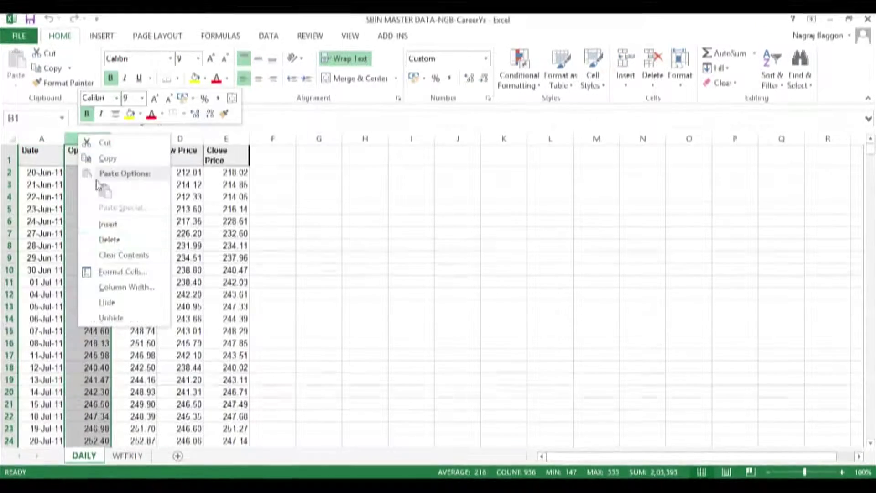
left_click(109, 224)
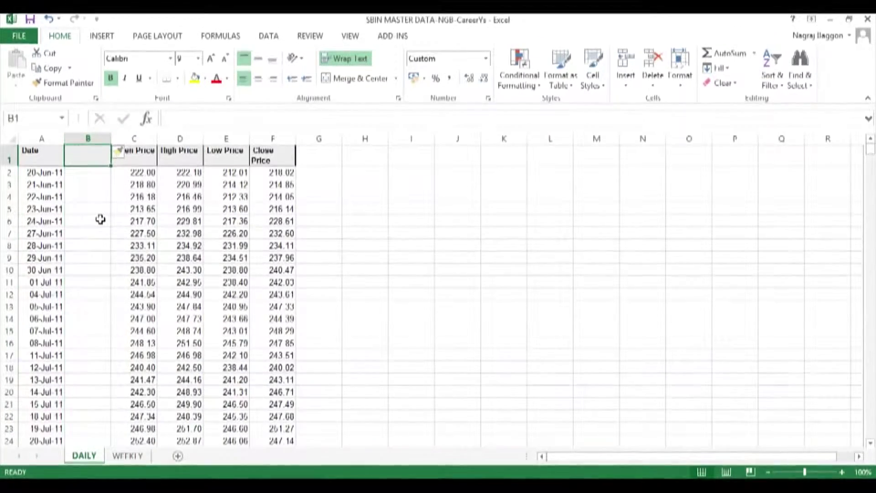
type("WEEK")
key("Return")
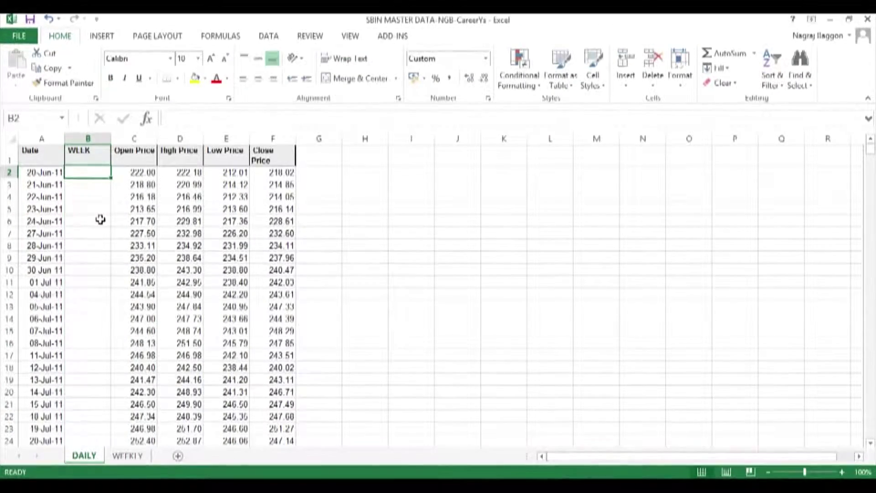
type("=WEEK")
key("Down")
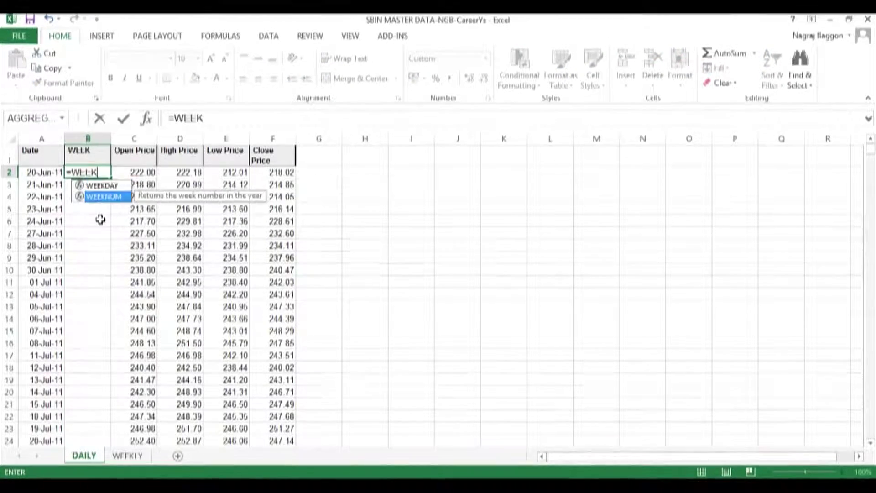
key("Tab")
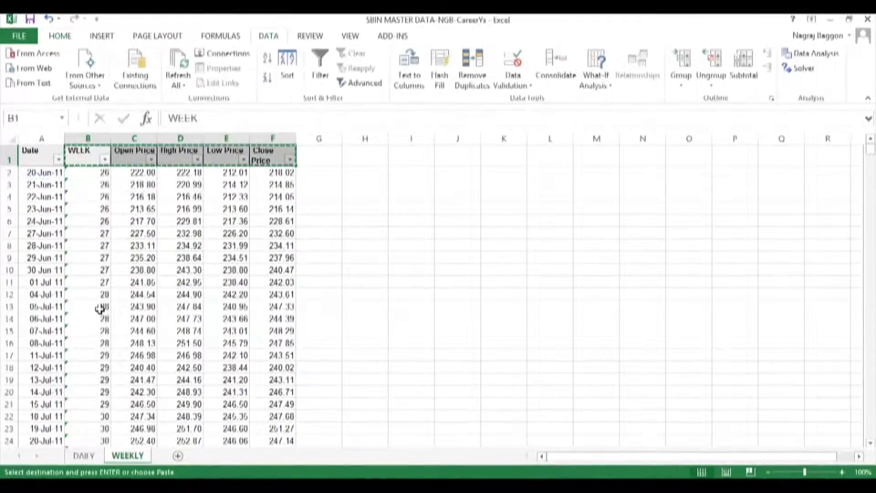
key("ctrl+Page_Down")
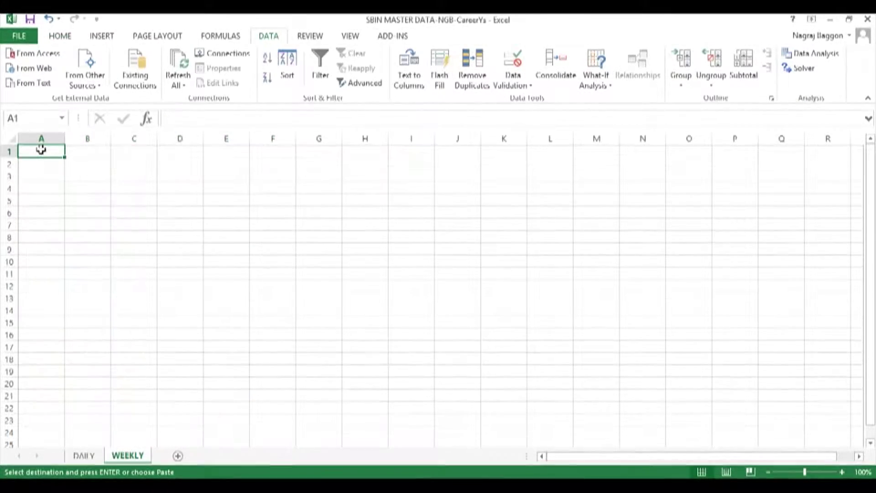
type("WEEK\tOpen Price\tHigh Price\tLow Price\tClose Price")
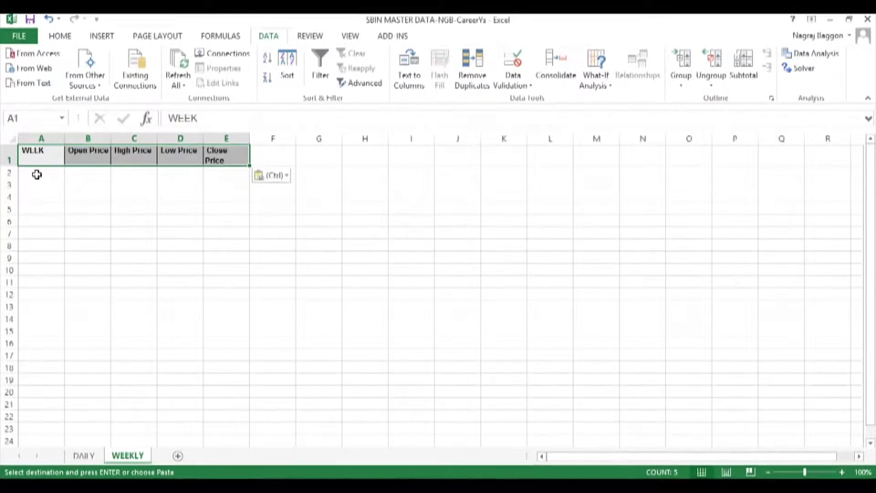
From DAILY, open a New Window of the workbook and pick Arrange All with the Vertical layout.
left_click(88, 457)
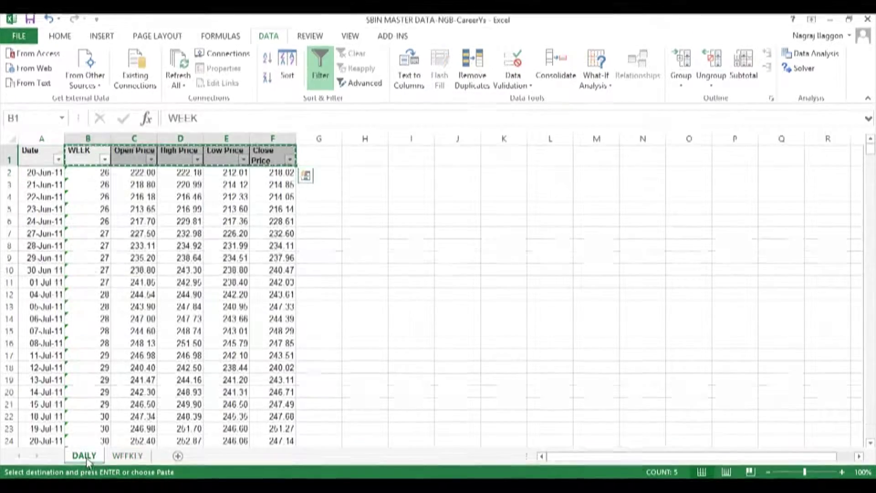
left_click(351, 37)
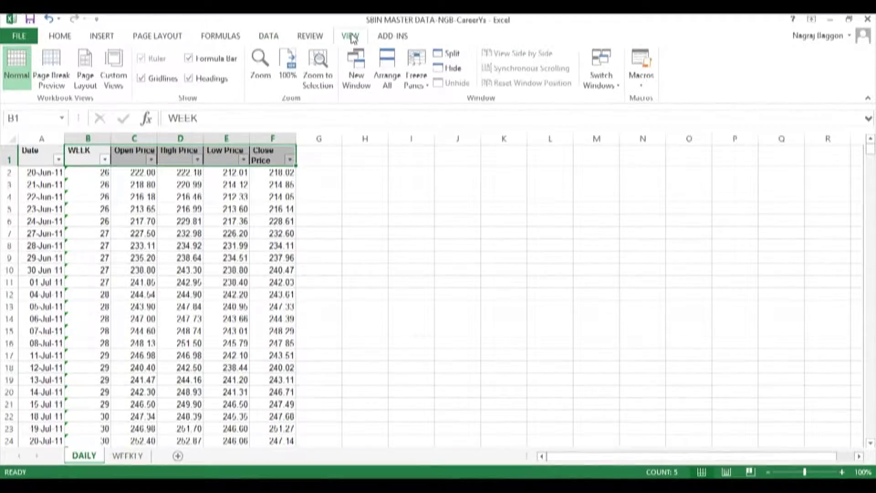
left_click(360, 73)
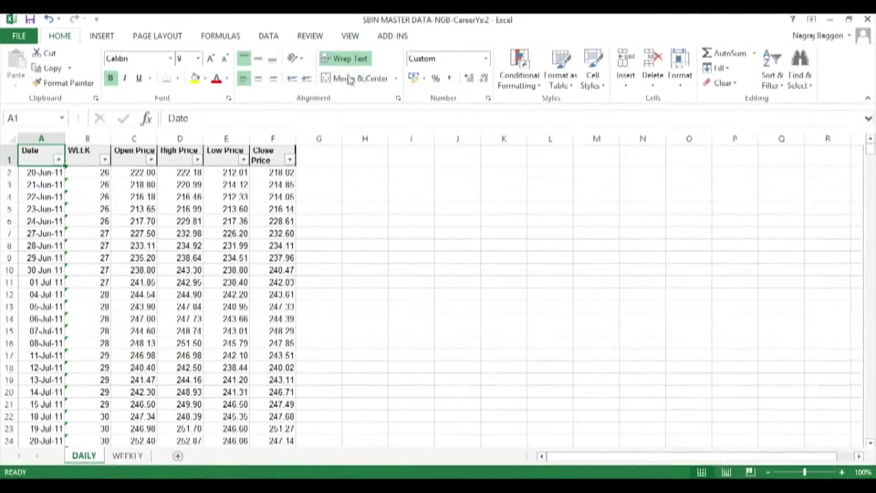
left_click(351, 37)
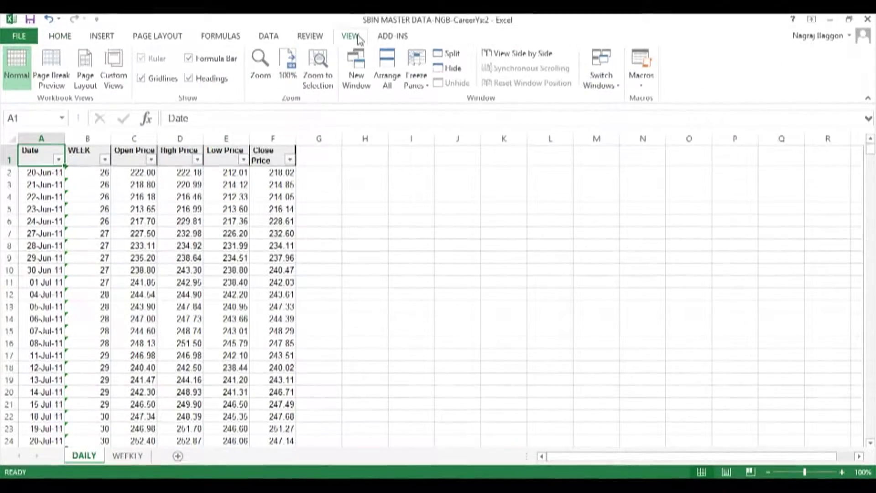
left_click(387, 80)
left_click(536, 294)
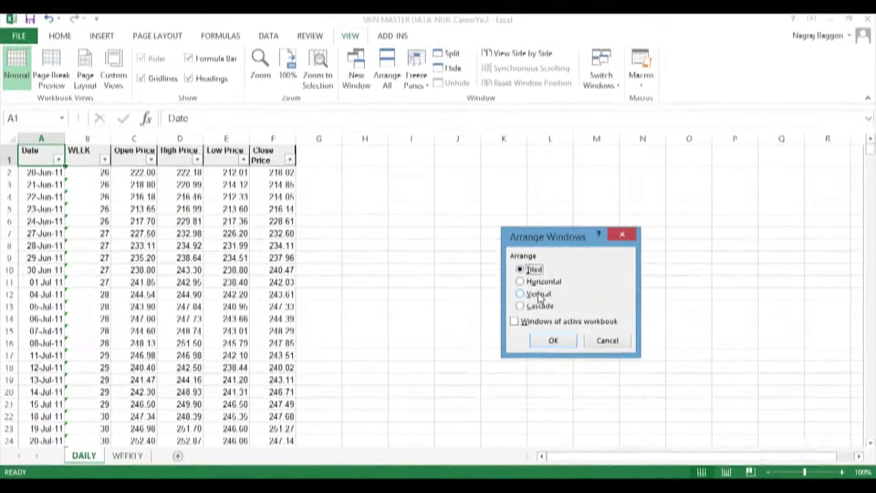
Confirm the vertical arrangement, filter DAILY's Date to June 2011 only, and select week 26 in B2.
left_click(544, 342)
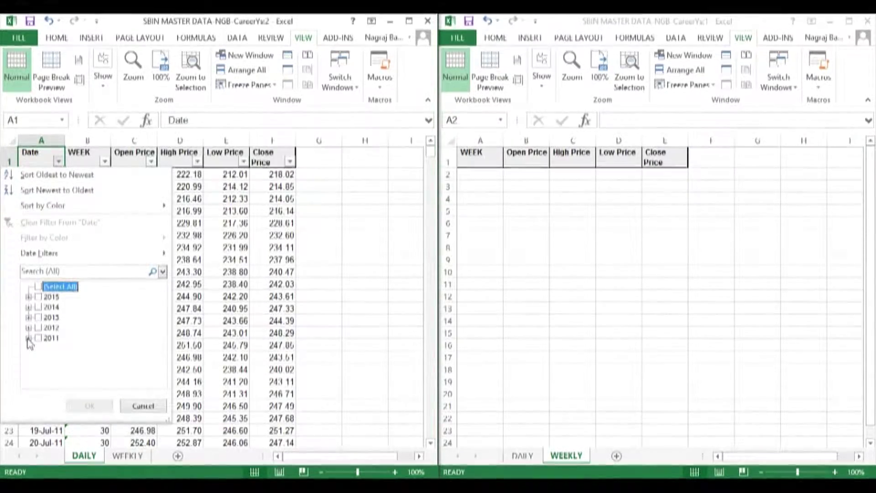
left_click(29, 339)
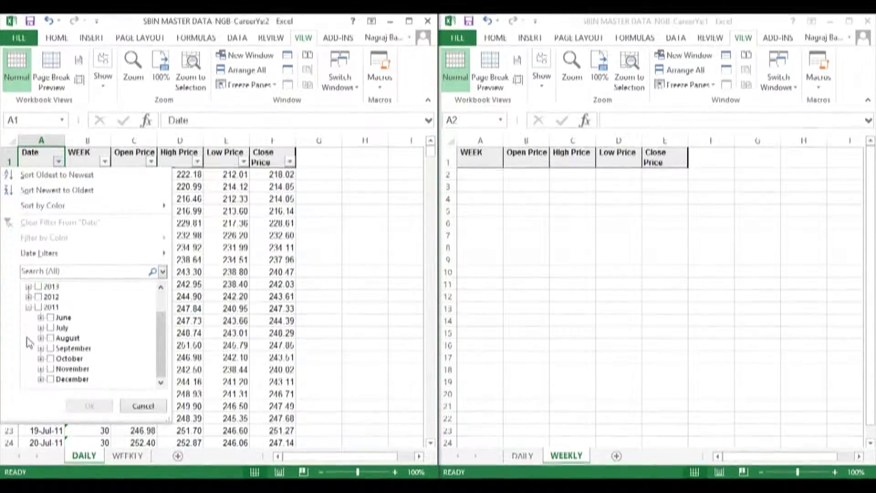
left_click(51, 319)
left_click(88, 405)
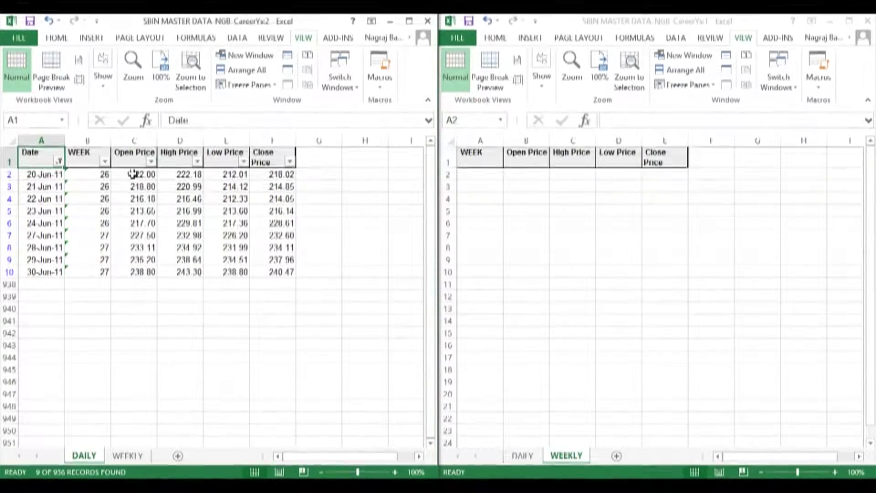
left_click(83, 178)
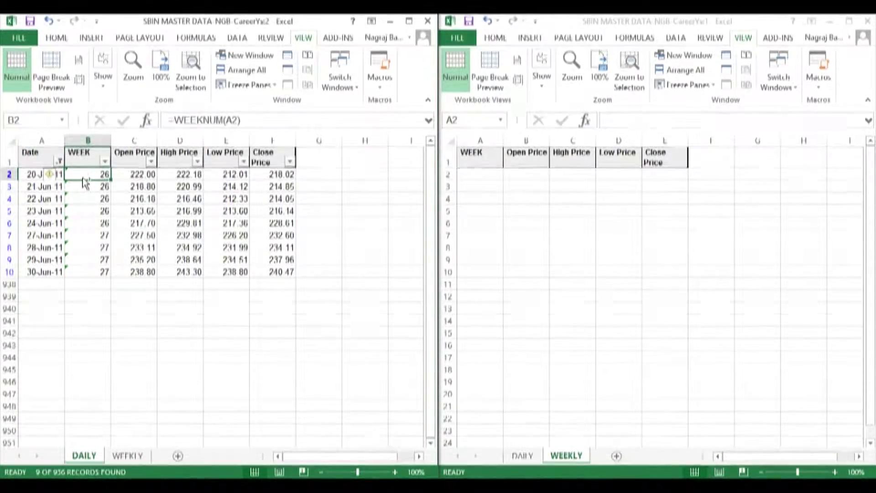
Paste week 26 as a value into WEEKLY A2 and the opening price 222.00 into B2.
left_click(481, 174)
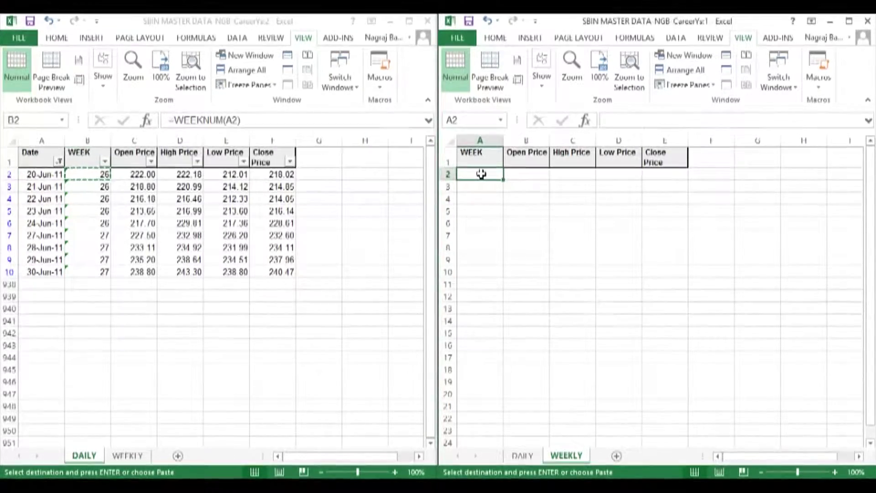
type("#REF!")
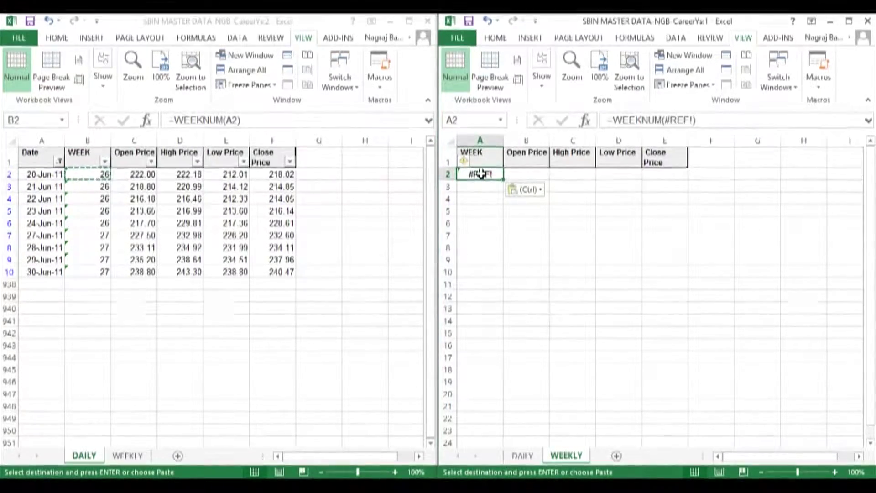
right_click(481, 174)
left_click(532, 232)
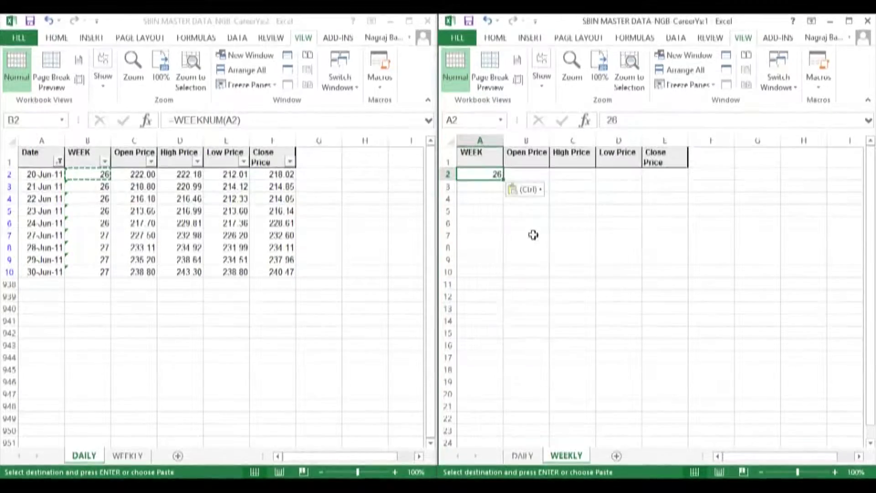
left_click(136, 172)
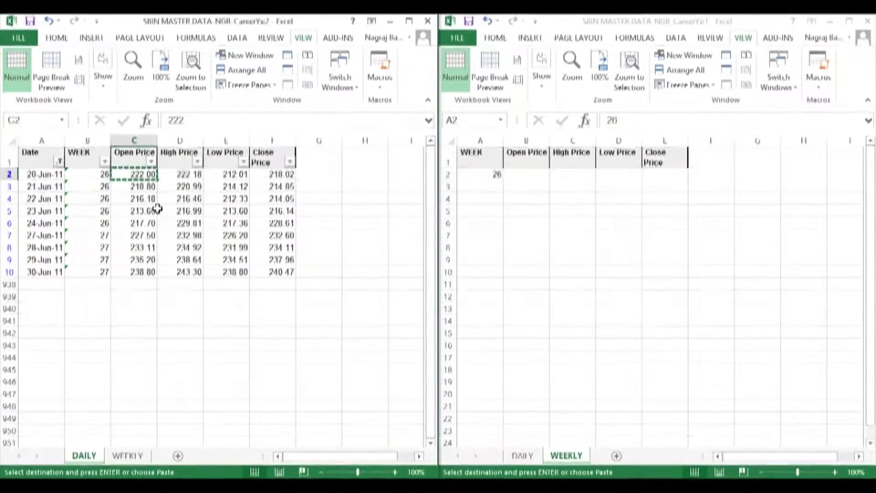
left_click(495, 175)
left_click(515, 173)
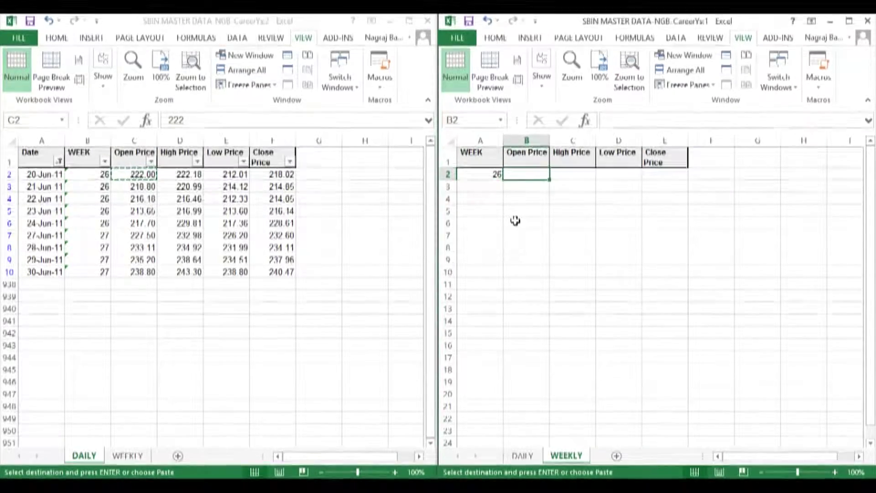
key("ctrl+v")
key("Right")
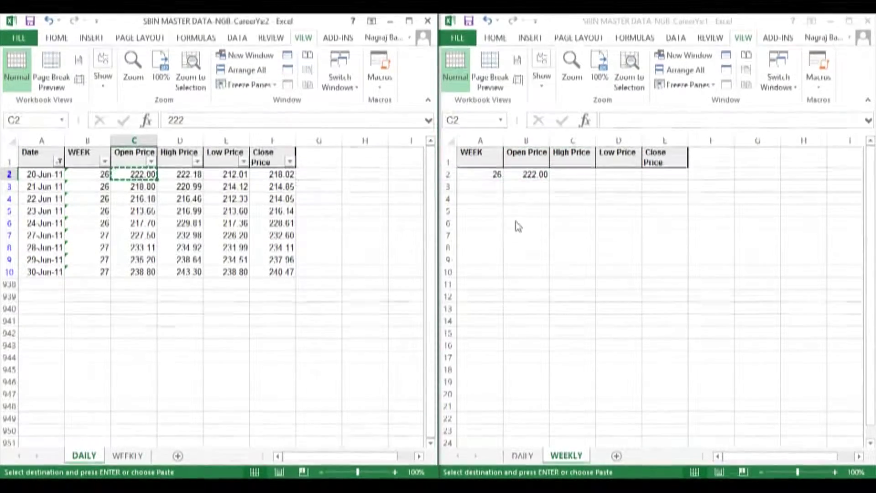
key("alt+Tab")
key("Right")
Select week 26's daily highs on DAILY and enter their maximum, 229.81, as WEEKLY's High Price.
key("shift+Down")
key("shift+Down")
key("shift+Down")
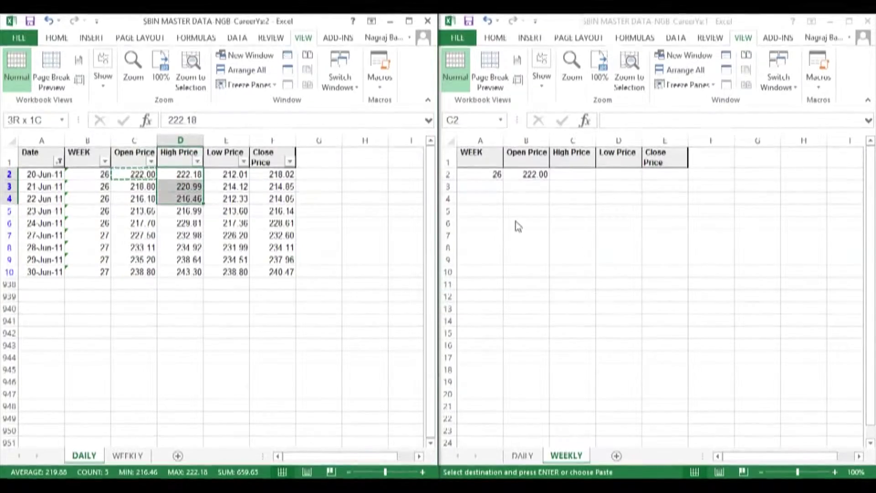
key("shift+Down")
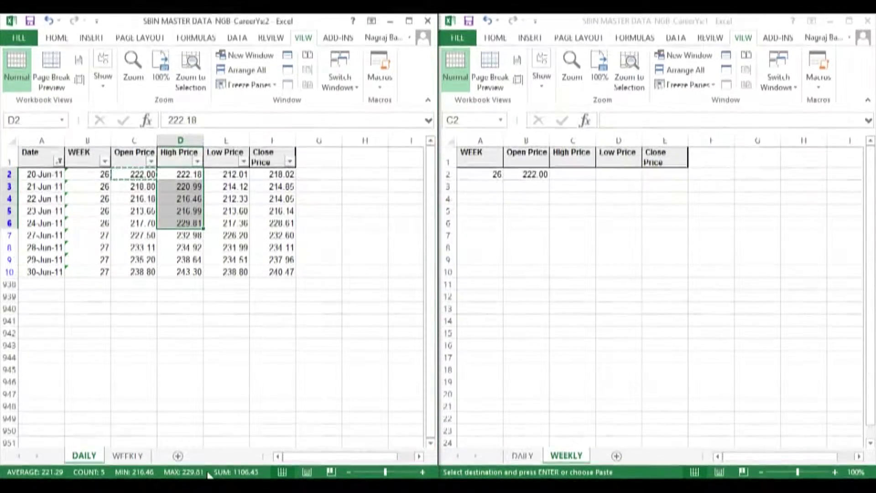
left_click(566, 175)
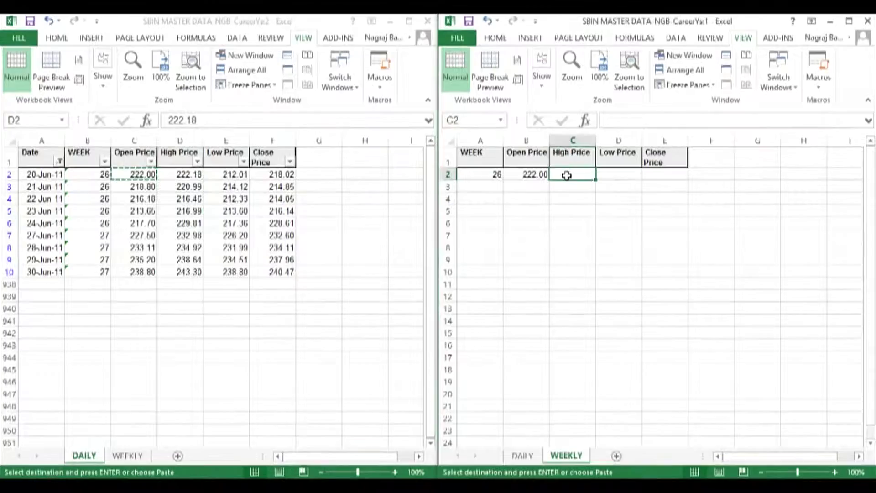
type("22")
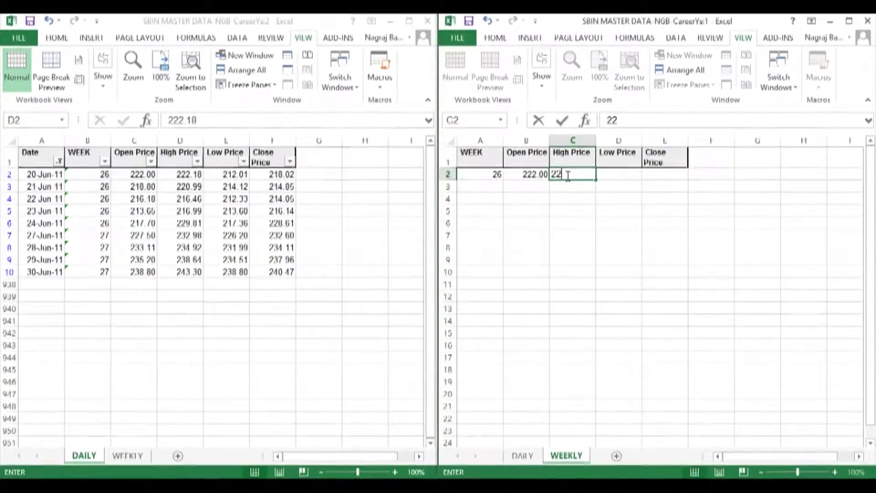
type("9.81")
key("Return")
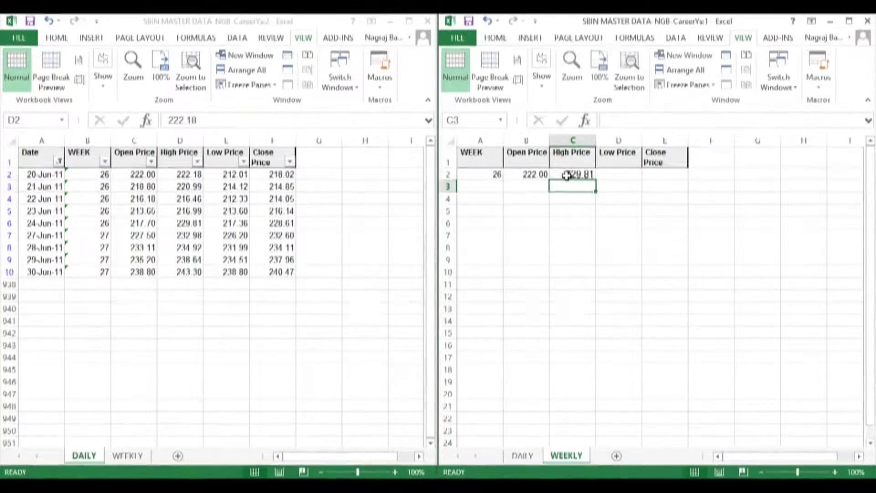
key("Up")
key("Right")
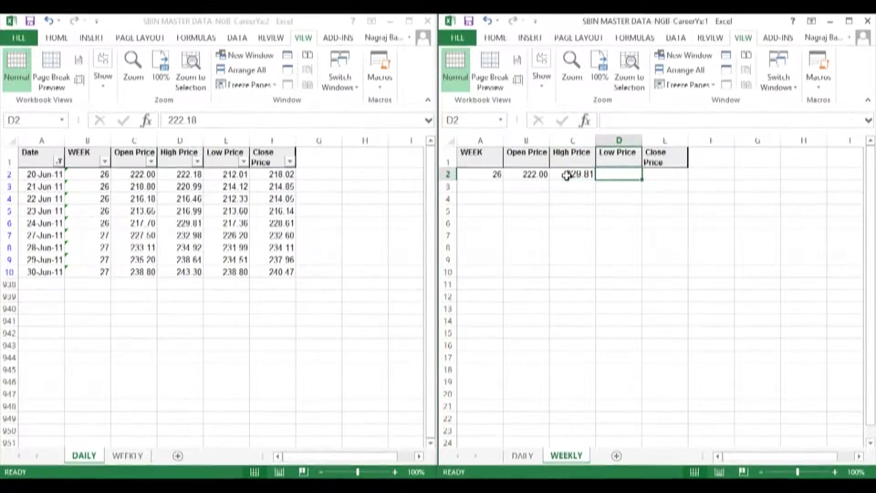
Select week 26's daily lows and enter their minimum, 212.01, as WEEKLY's Low Price.
key("alt+Tab")
key("shift+Down")
key("shift+Down")
key("shift+Down")
key("shift+Down")
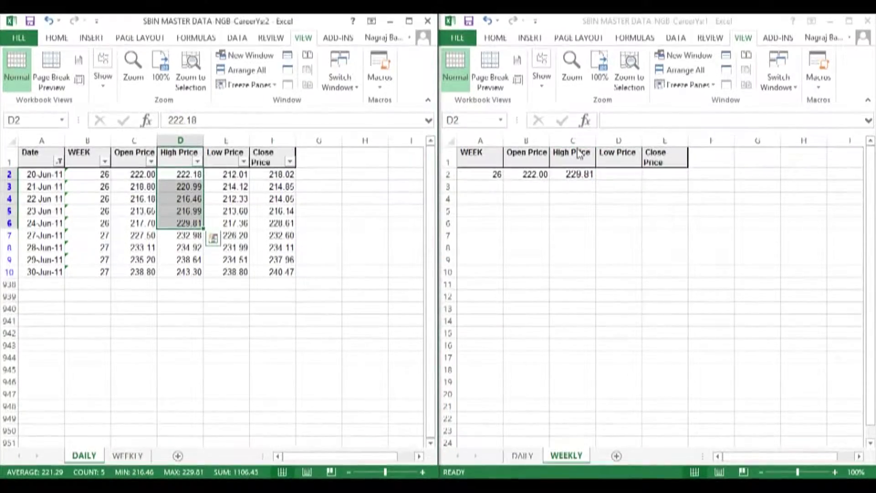
key("Right")
key("shift+Down")
key("shift+Down")
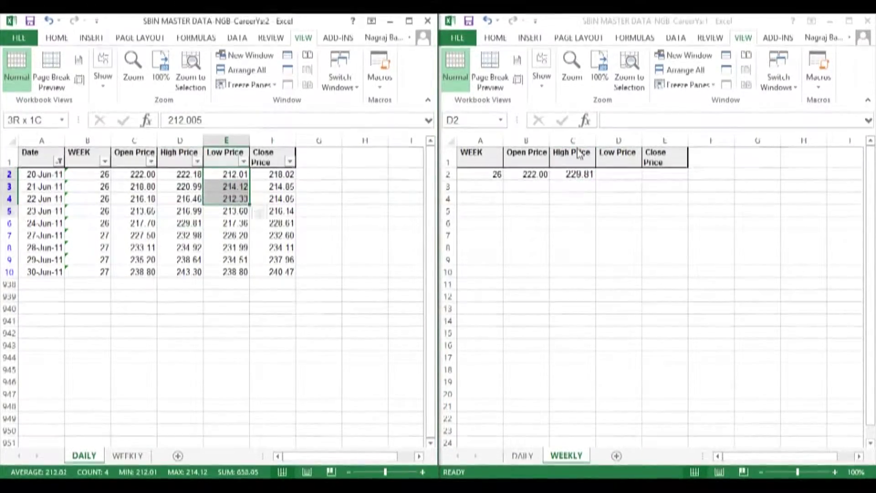
key("shift+Down")
key("shift+Down")
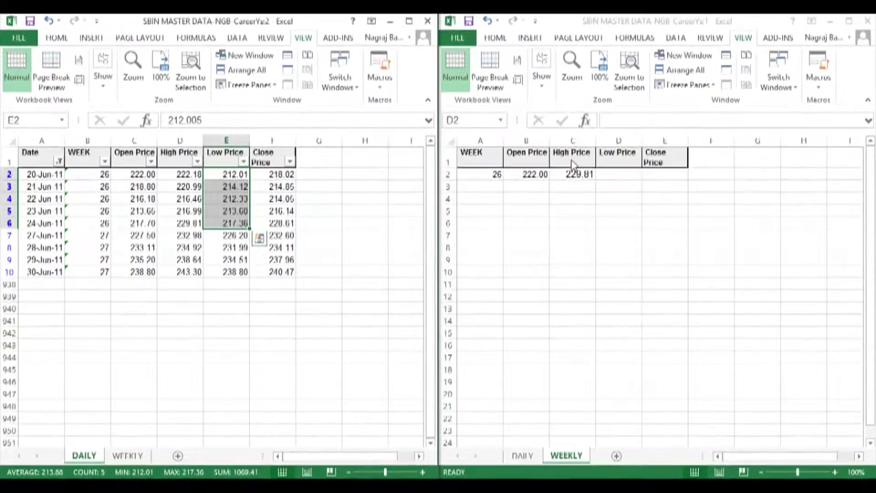
left_click(613, 174)
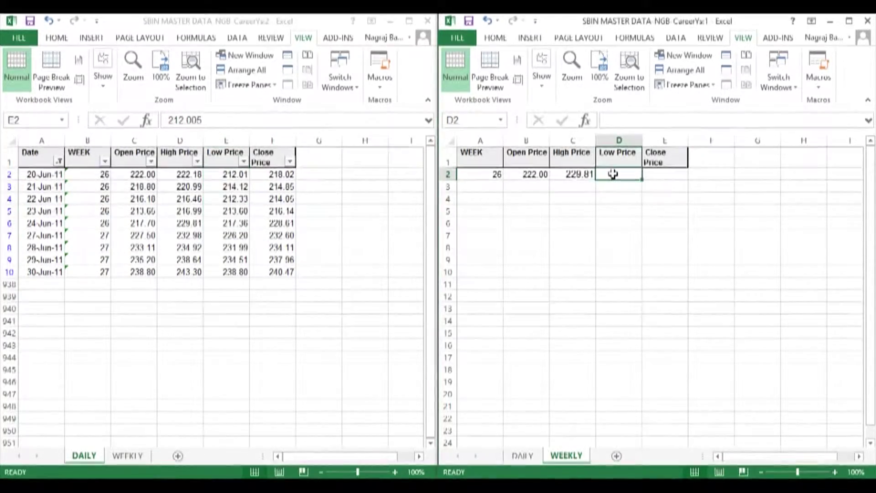
type("212.0")
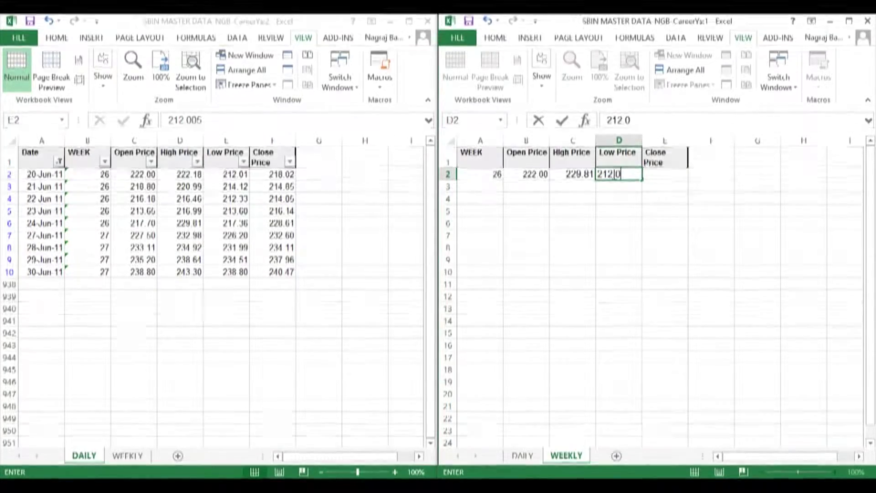
type("1")
key("Tab")
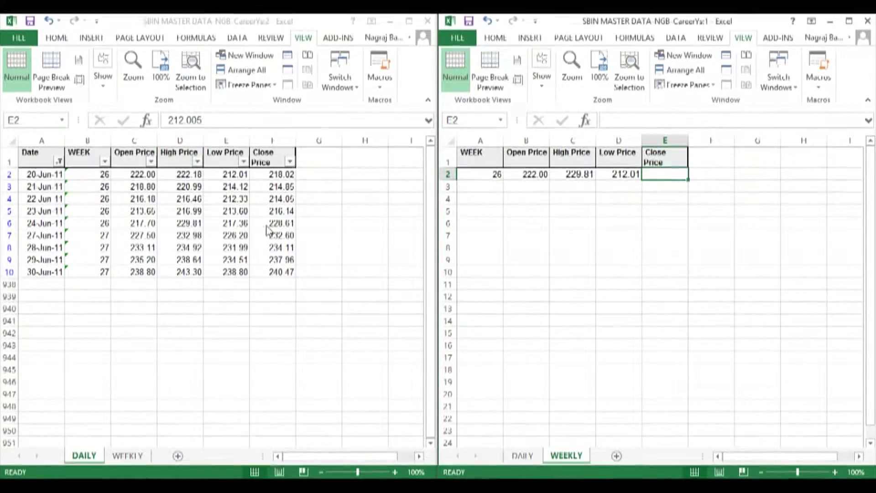
Enter week 26's Close Price 228.61, then complete the open, high, low, close rows for weeks 27 and 28.
type("228")
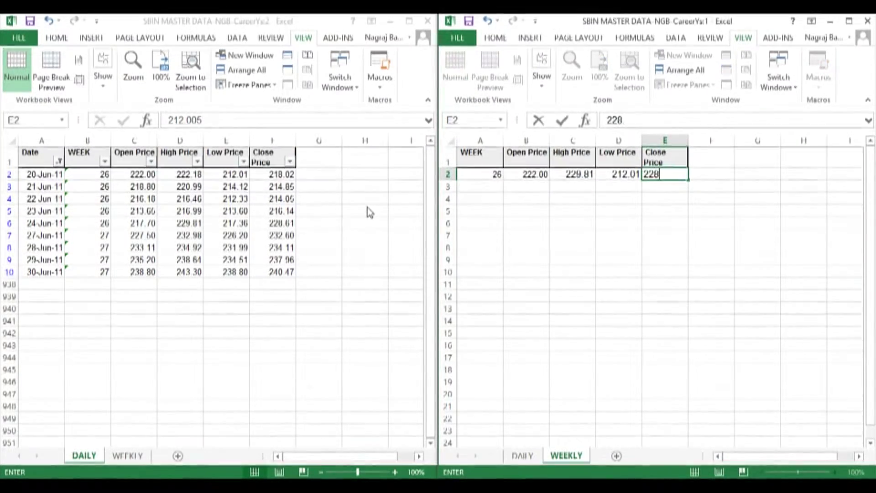
type(".61")
key("ctrl+Return")
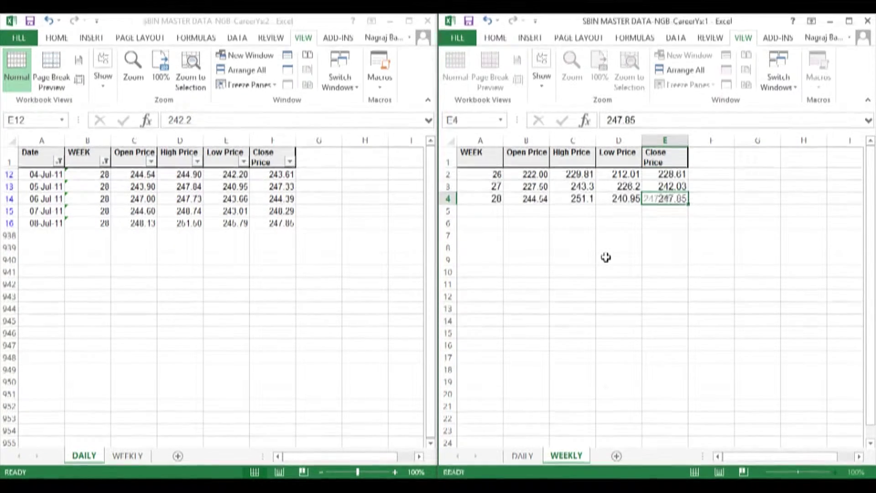
key("Return")
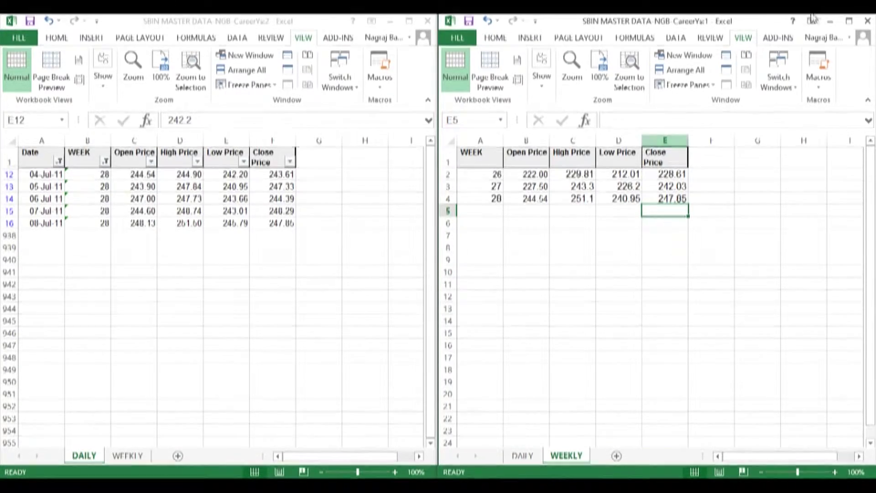
Close the second window, maximize the remaining one, clear DAILY's filter, and save the workbook.
left_click(867, 21)
double_click(412, 22)
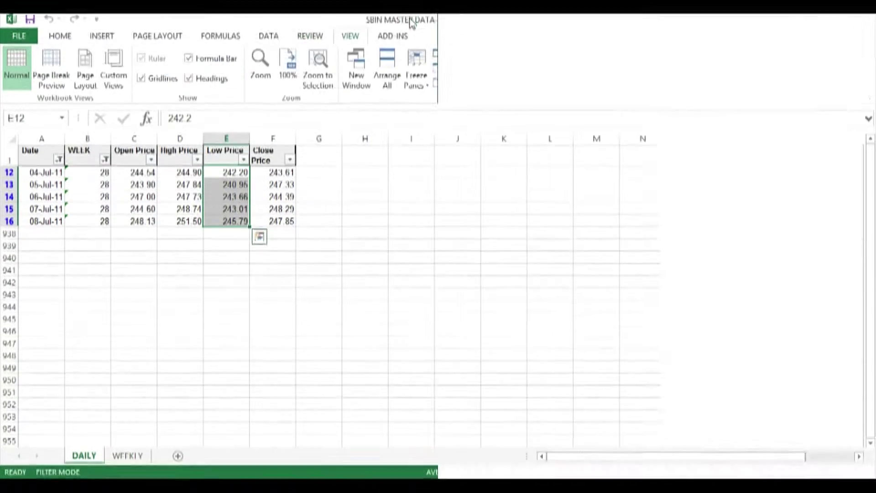
left_click(50, 155)
left_click(274, 37)
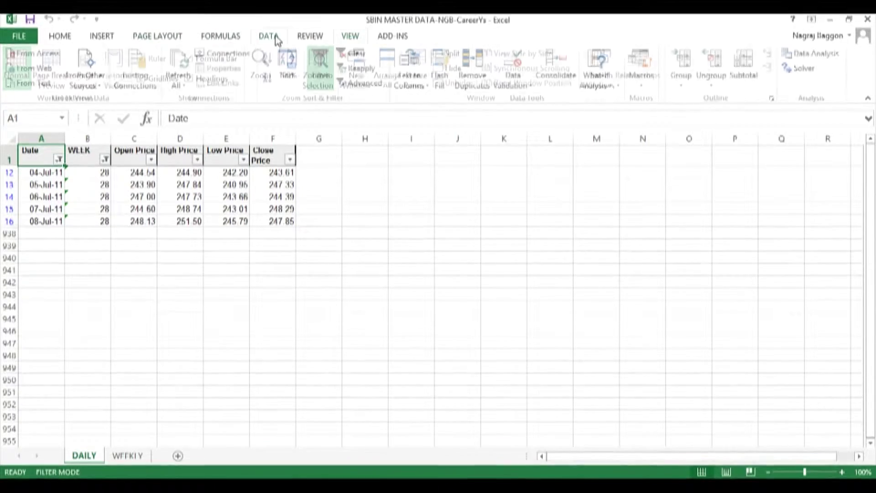
left_click(353, 53)
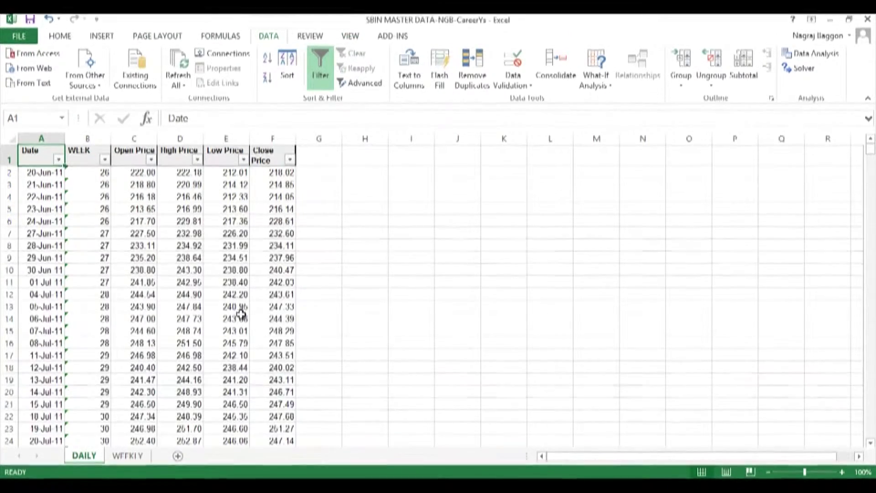
key("ctrl+s")
Check the WEEKLY sheet, then return to the DAILY sheet.
left_click(126, 455)
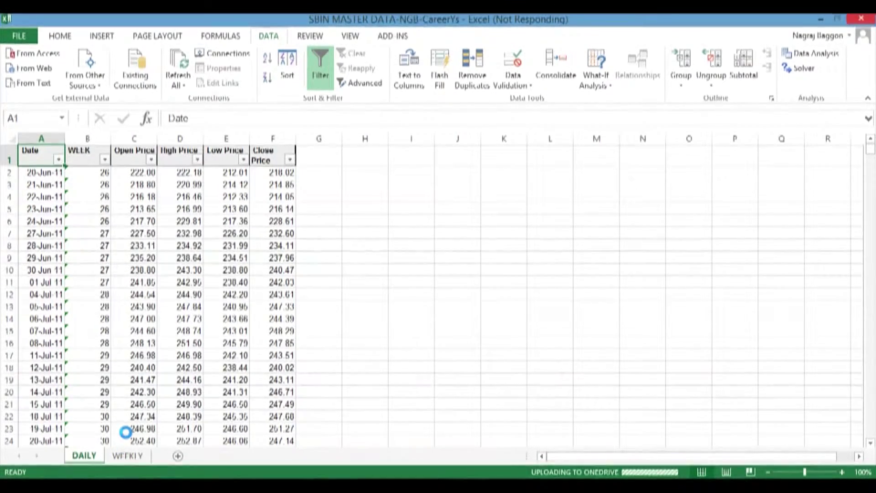
left_click(124, 455)
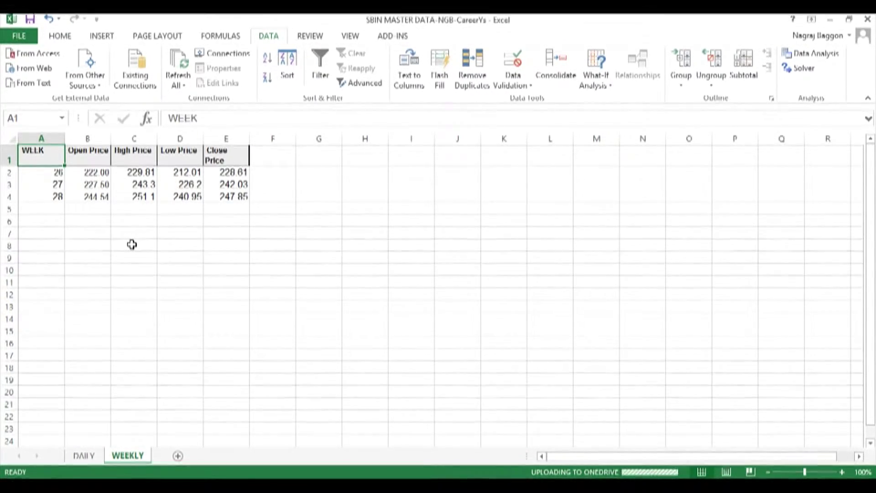
left_click(91, 456)
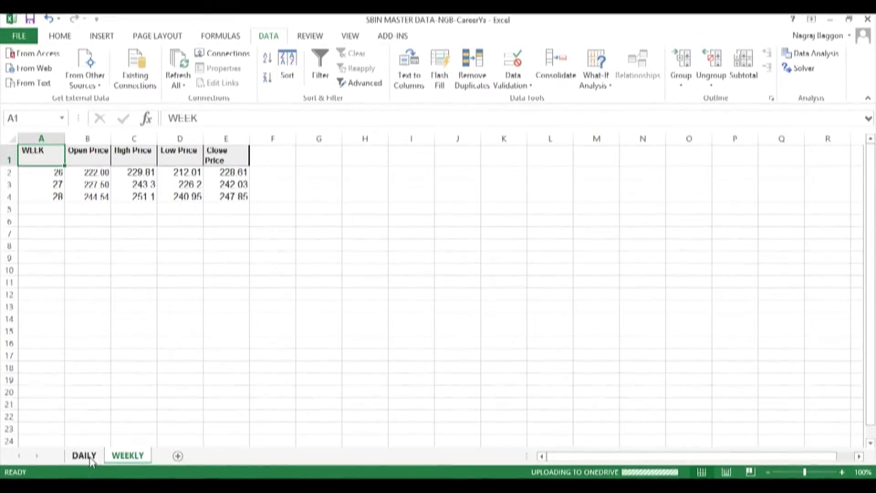
Open a New Window, arrange both windows vertically, and show WEEKLY in the right window.
left_click(350, 37)
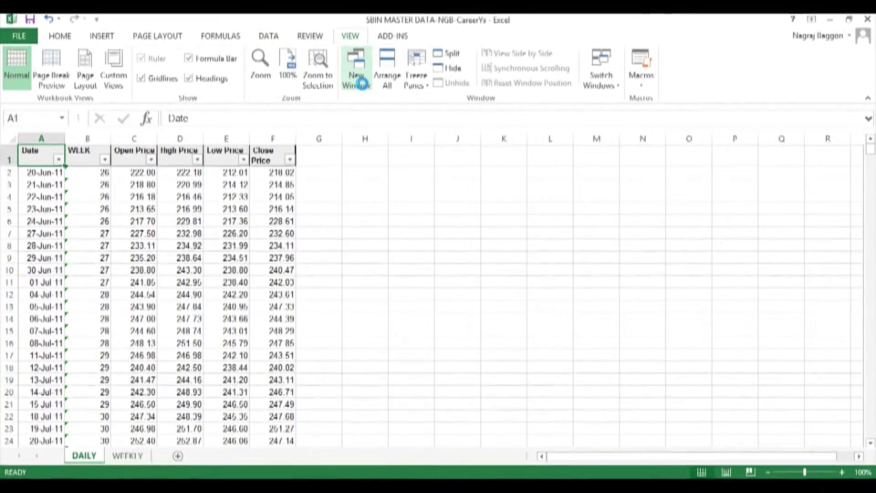
left_click(360, 84)
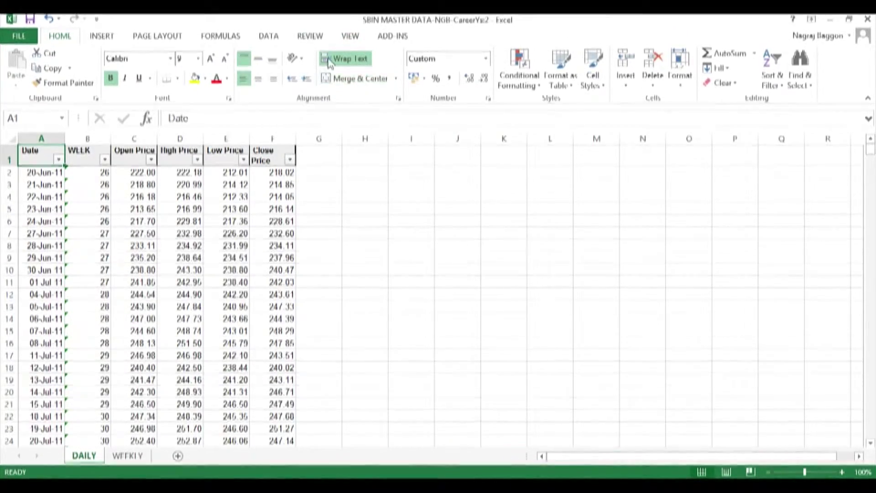
left_click(349, 37)
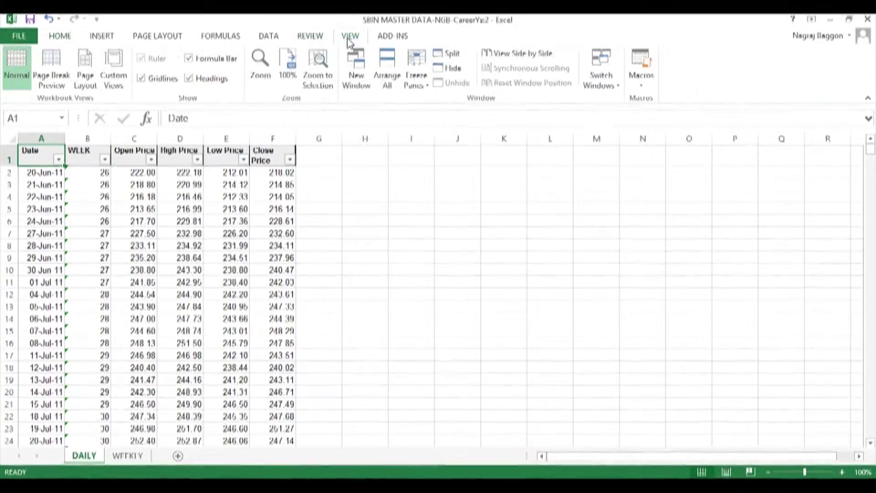
left_click(388, 81)
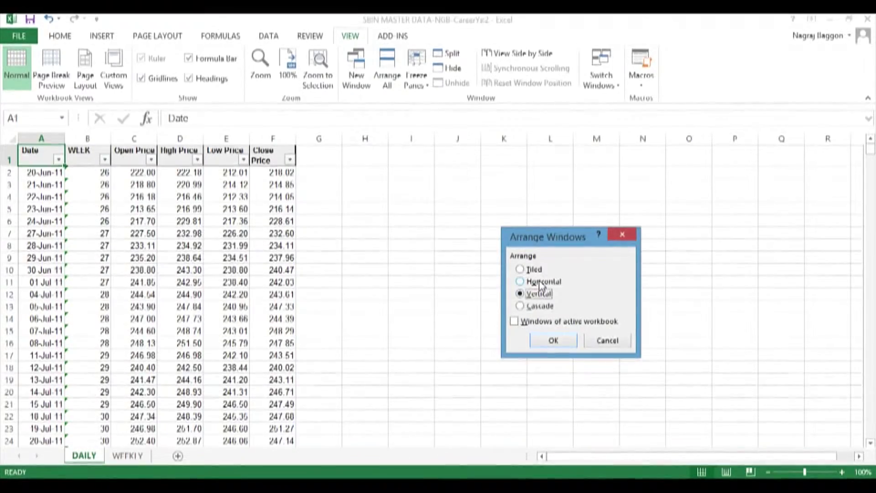
left_click(538, 340)
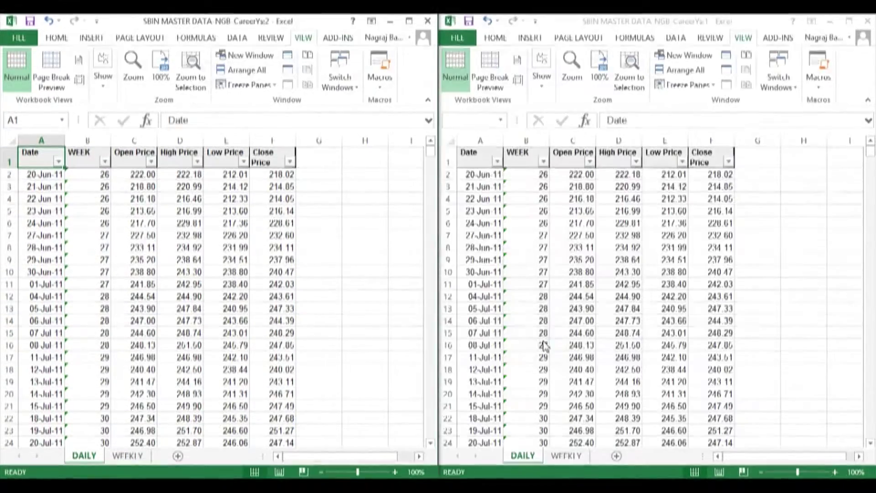
left_click(566, 455)
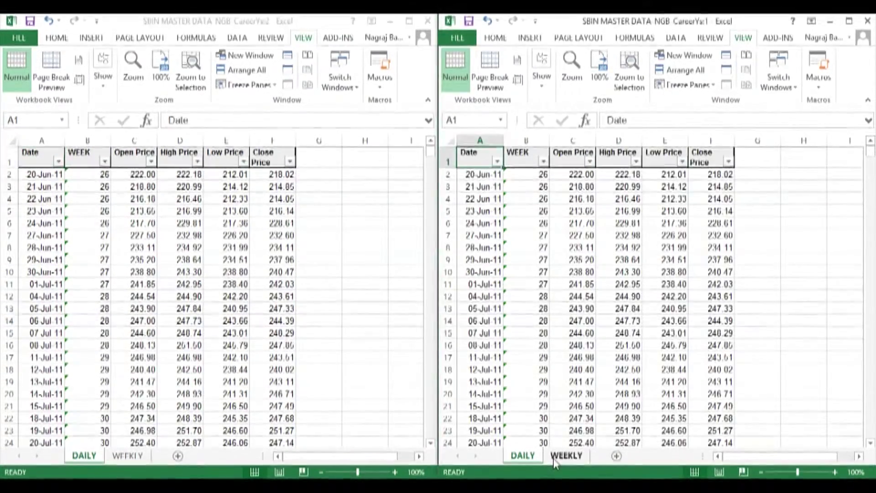